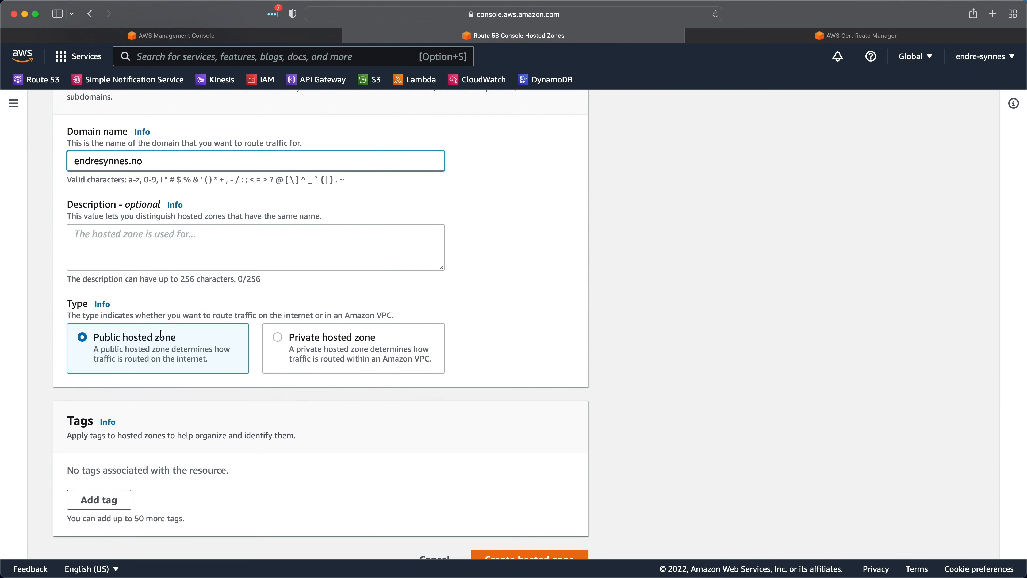
Create the public hosted zone for endresynnes.no and highlight the name server values of its NS record.
scroll(299, 293, "down", 1)
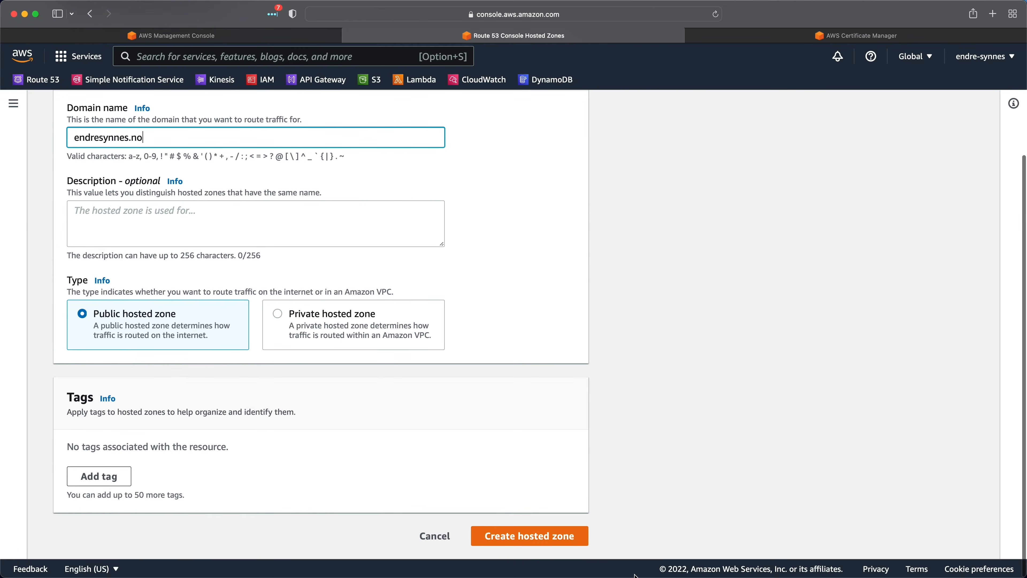
left_click(566, 539)
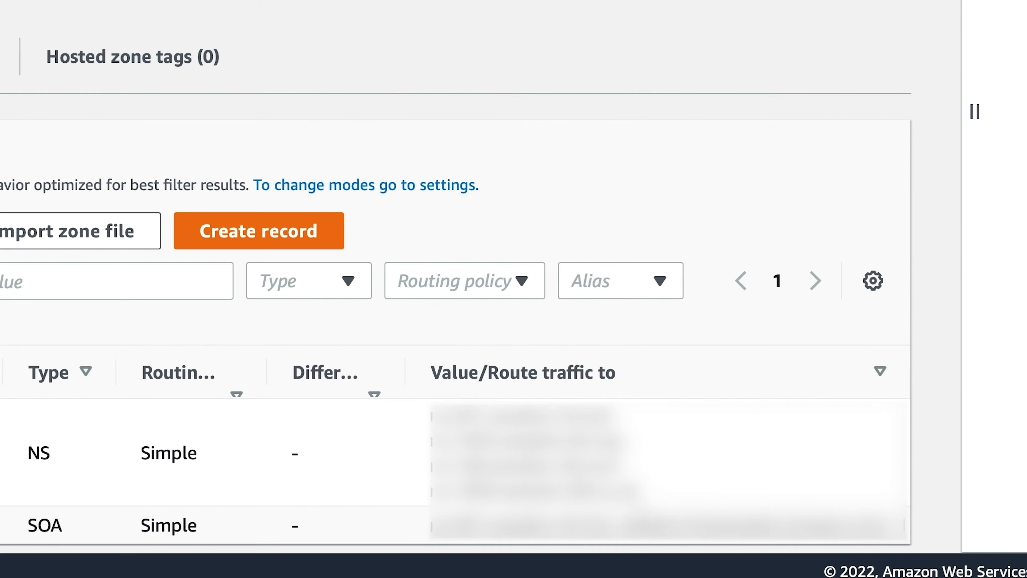
left_click_drag(647, 477, 431, 405)
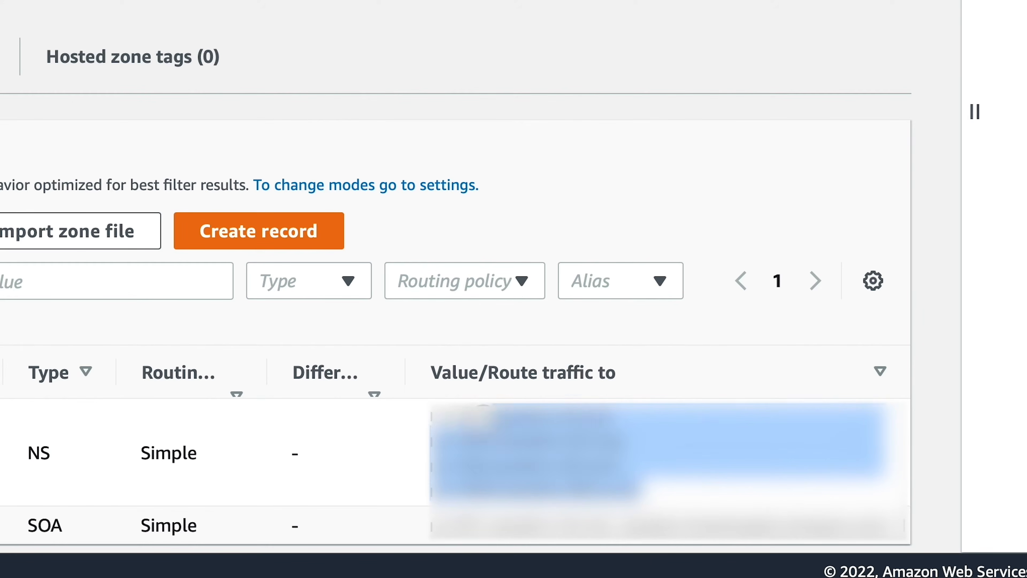
left_click(432, 404)
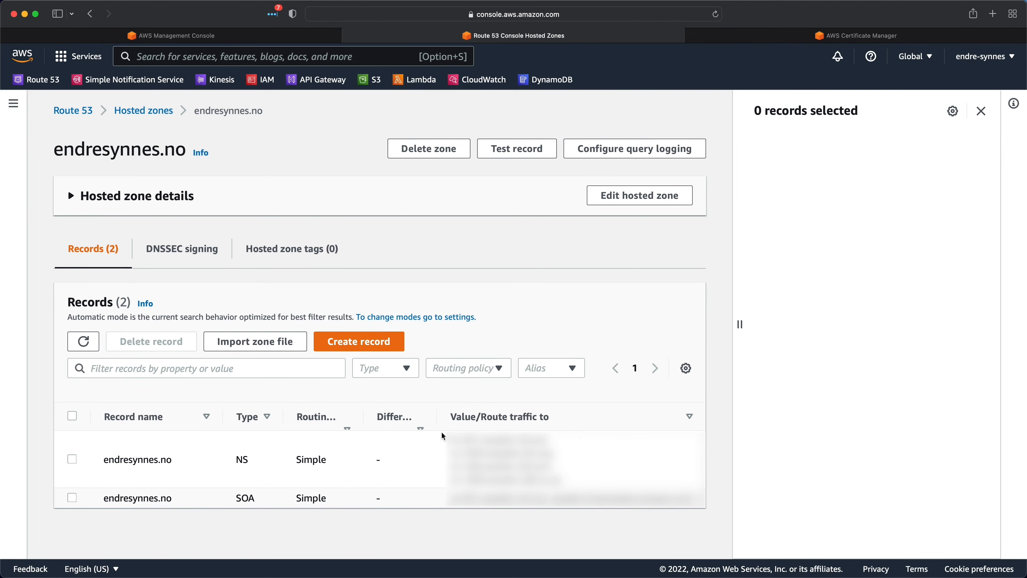
Switch to AWS Certificate Manager, check the region choices, and start a public certificate request in the Frankfurt region.
left_click(749, 32)
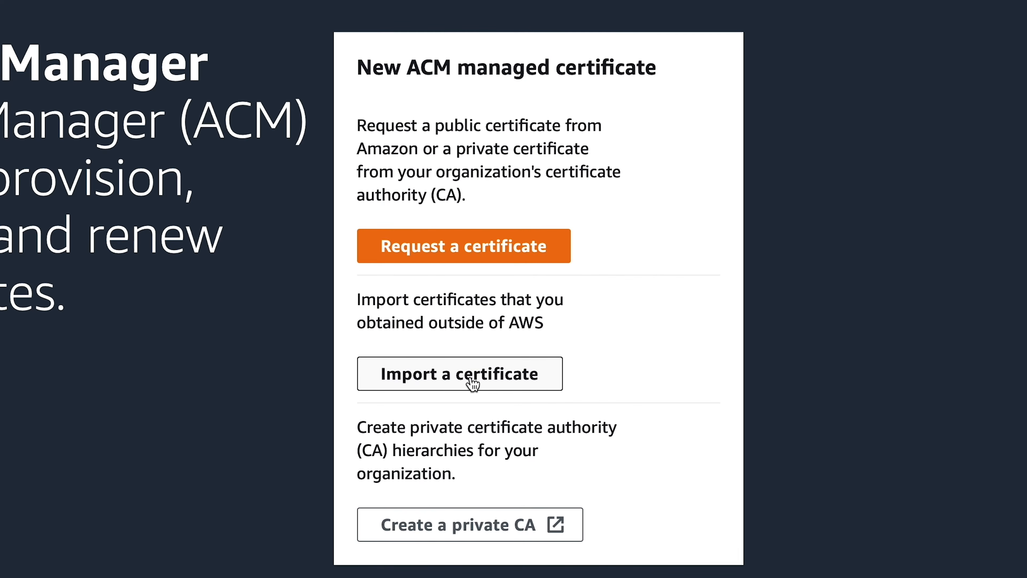
left_click(817, 104)
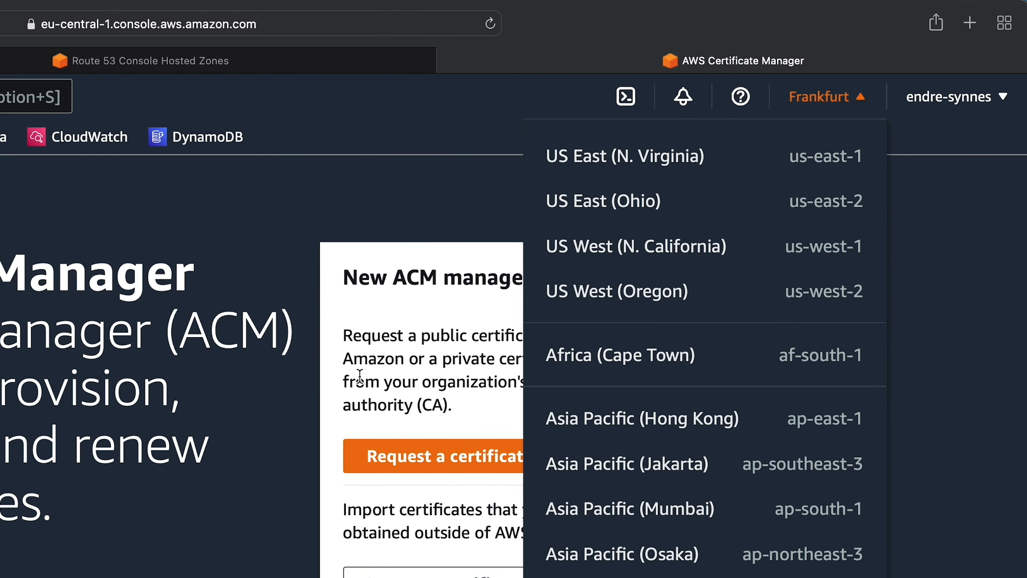
left_click(359, 376)
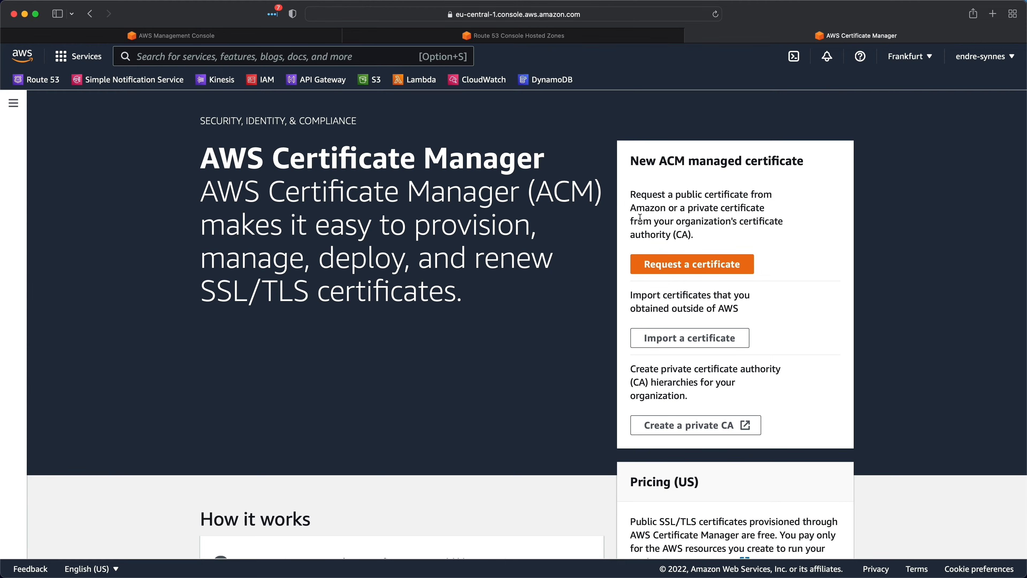
left_click(644, 268)
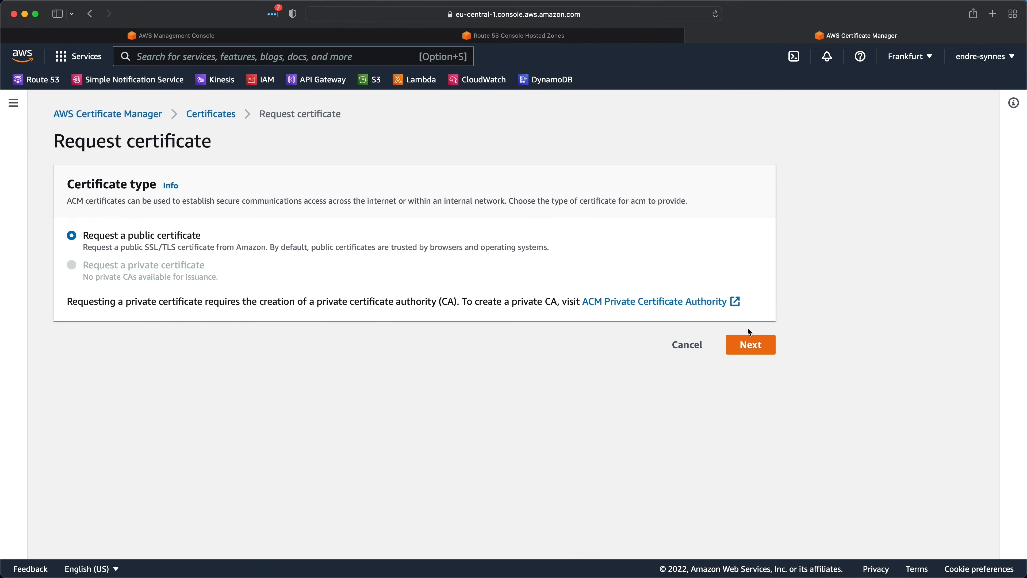
left_click(757, 344)
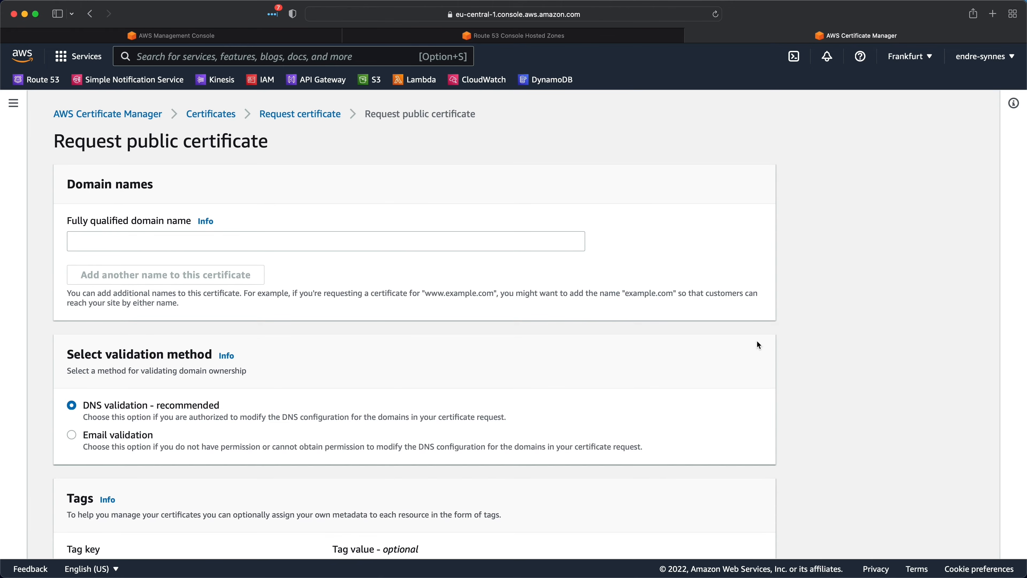
left_click(270, 242)
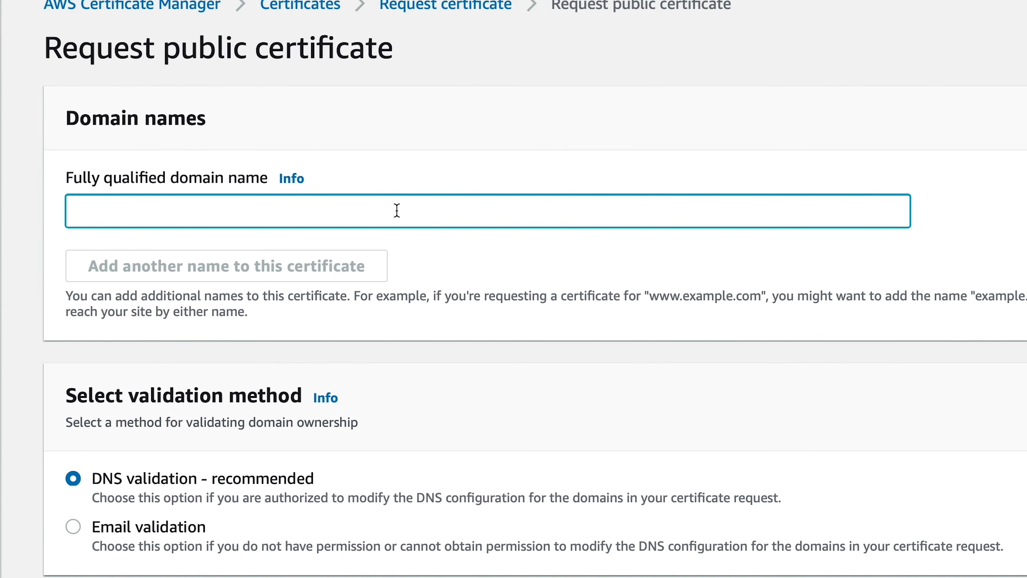
type("endresynnes.no")
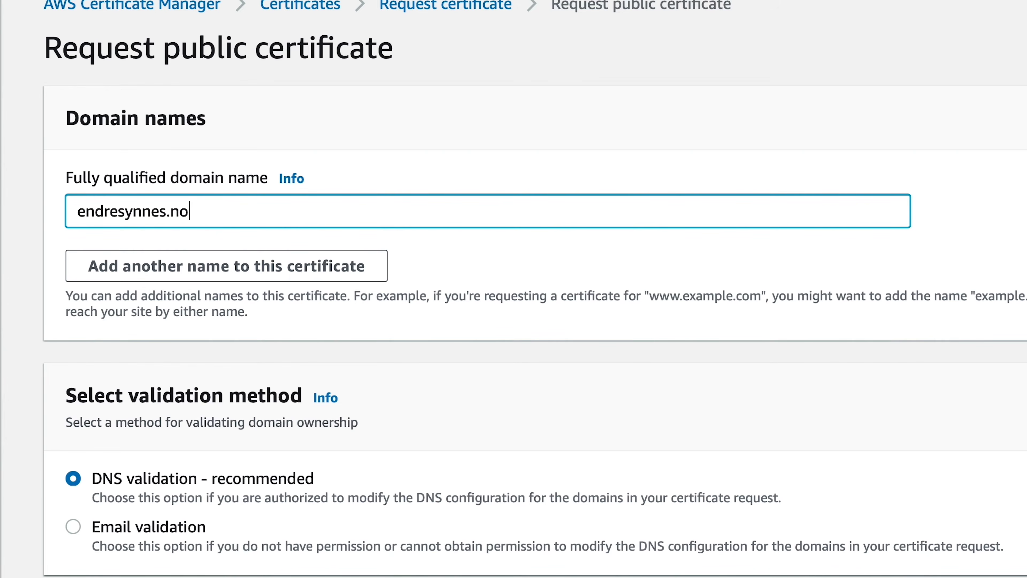
left_click(364, 265)
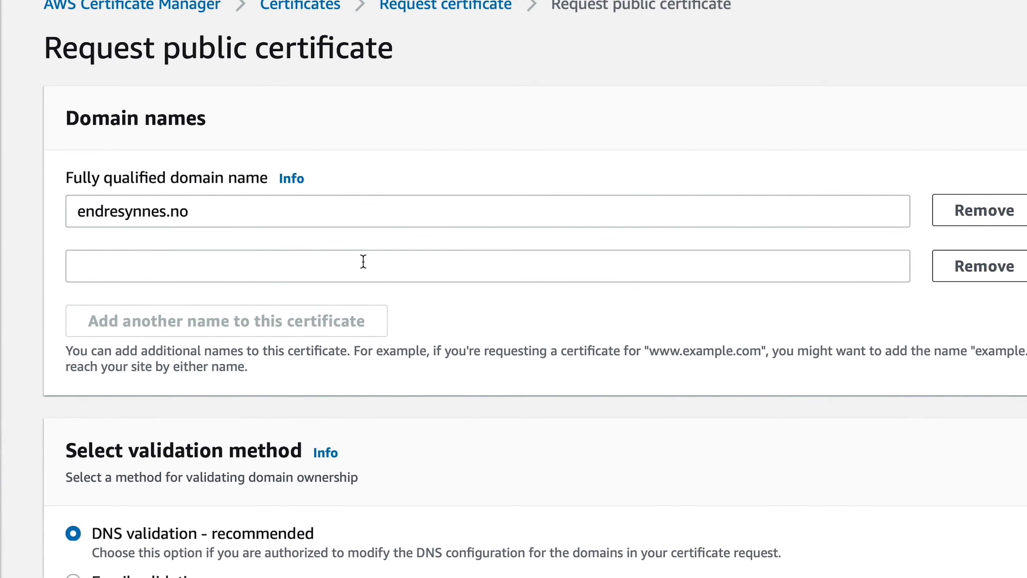
left_click(332, 264)
type("www.endresynnes.no")
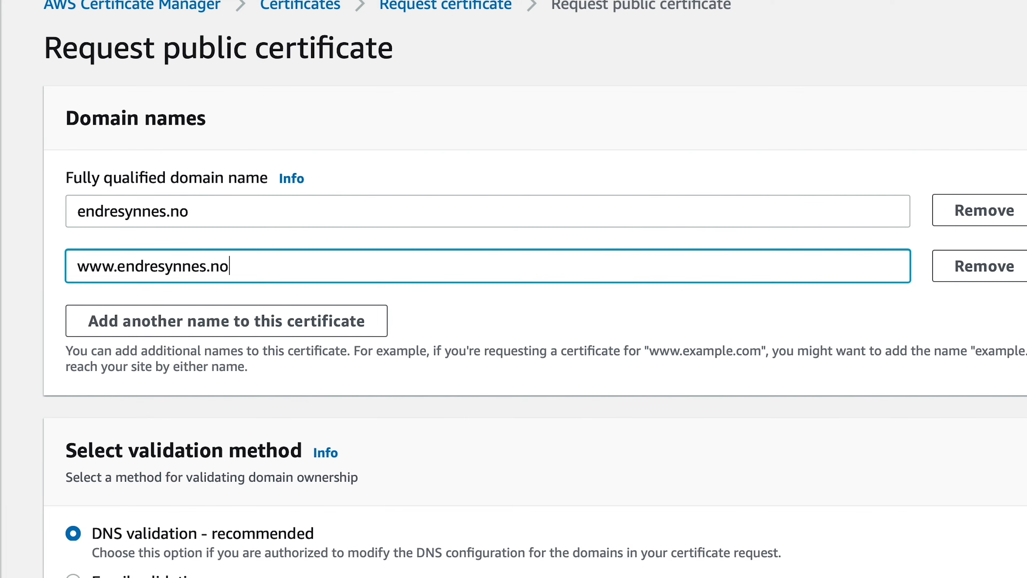
left_click(263, 328)
left_click(174, 323)
type("*")
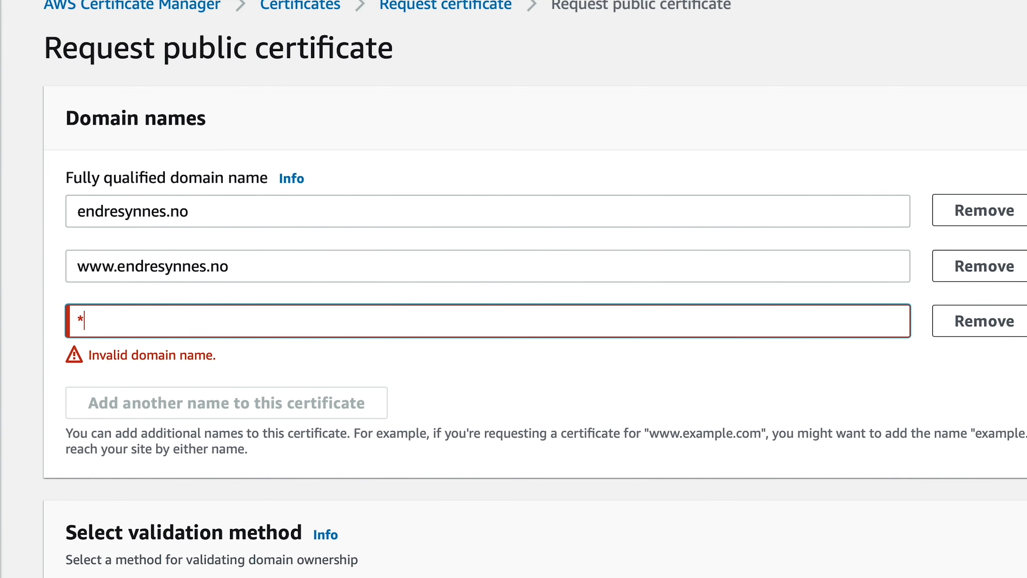
type(".endresynnes.no")
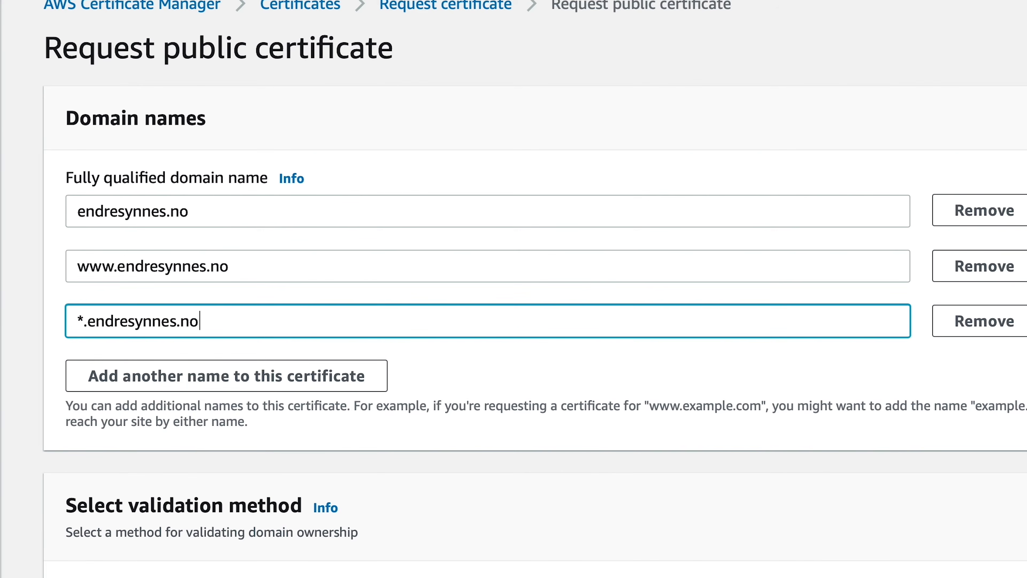
Submit the certificate request with DNS validation and refresh the certificate list.
scroll(534, 289, "down", 2)
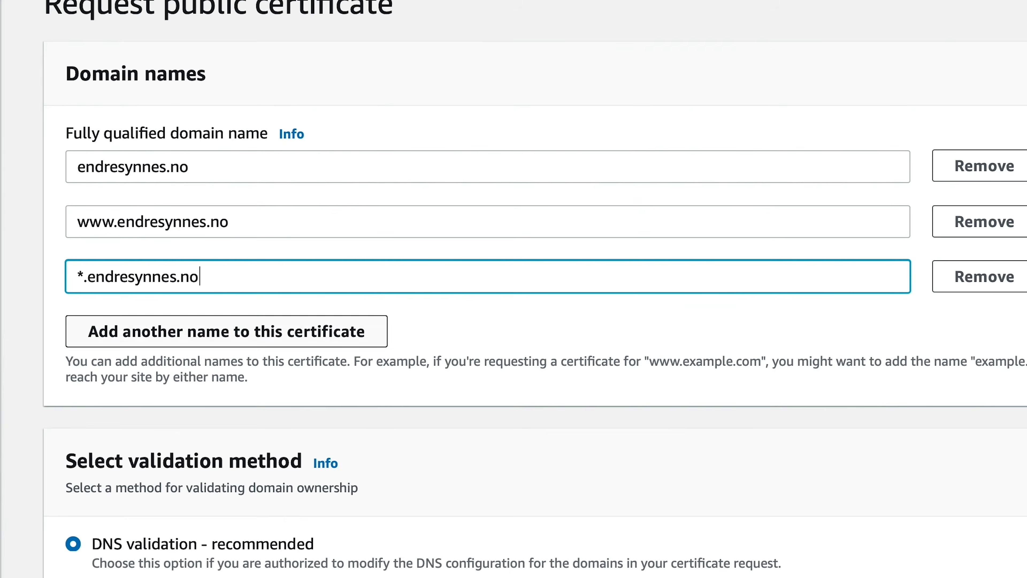
scroll(534, 289, "down", 5)
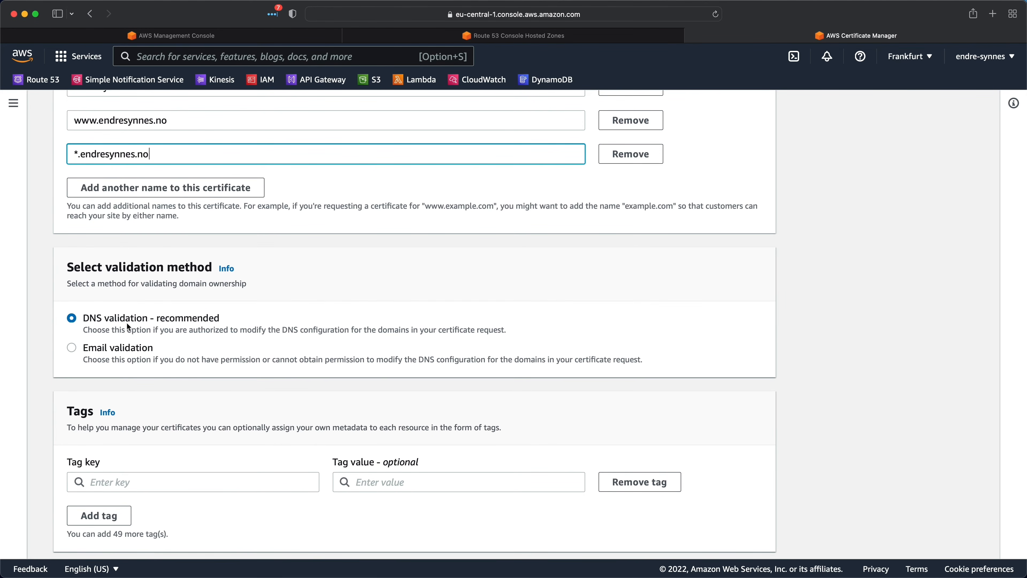
scroll(127, 322, "down", 2)
left_click(730, 537)
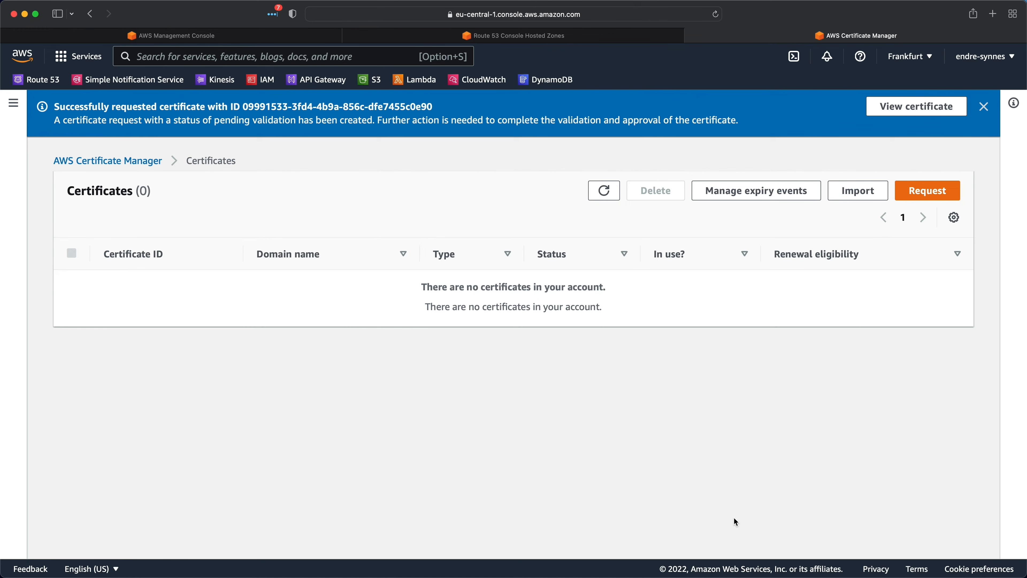
left_click(604, 190)
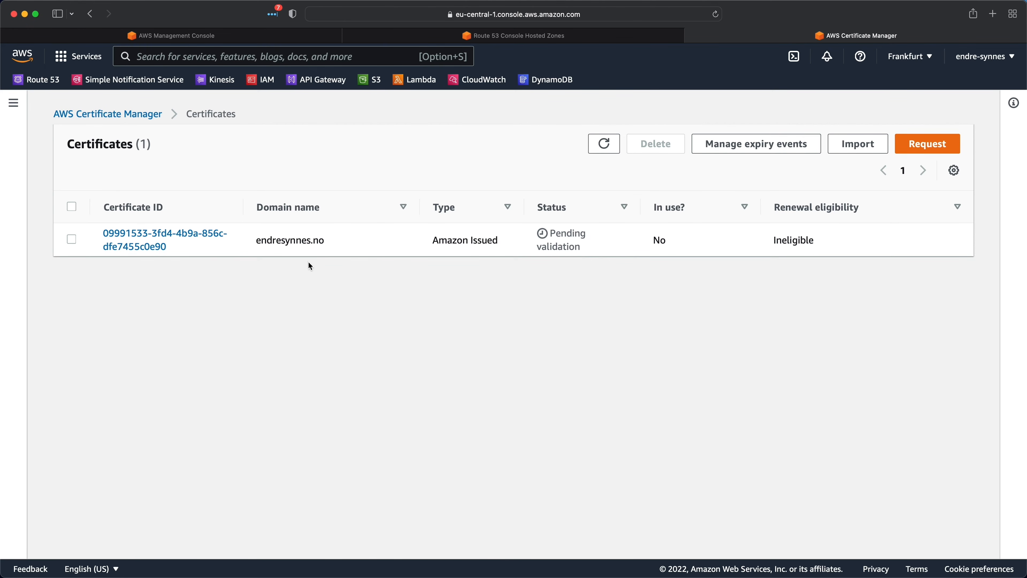
Open the endresynnes.no certificate and create the CNAME validation records for all three domains in Route 53.
left_click(166, 237)
scroll(666, 419, "down", 2)
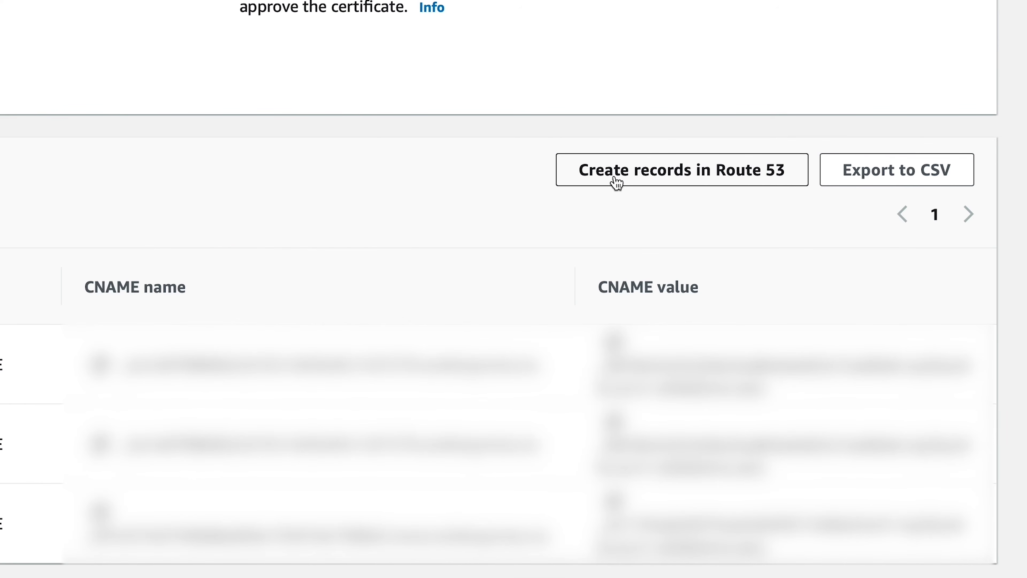
left_click(615, 178)
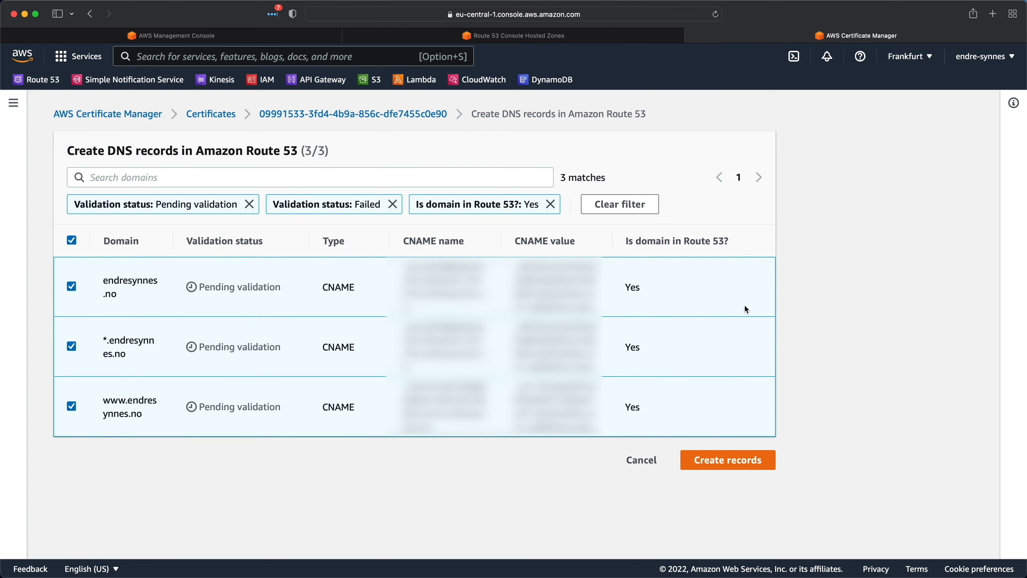
left_click(704, 459)
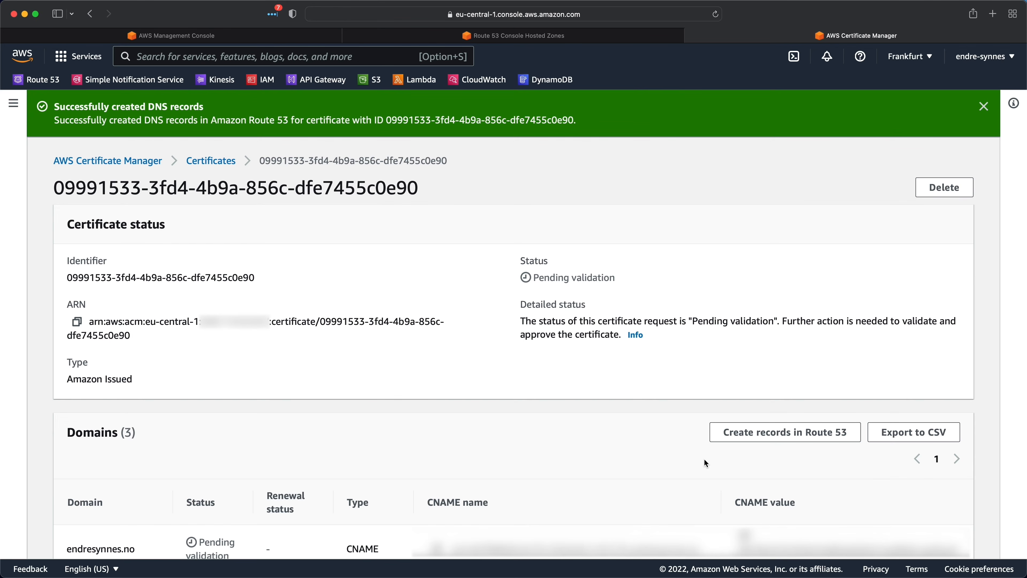
Check the certificate's status and its domain validations, then view the records of the endresynnes.no hosted zone in Route 53.
scroll(703, 458, "down", 5)
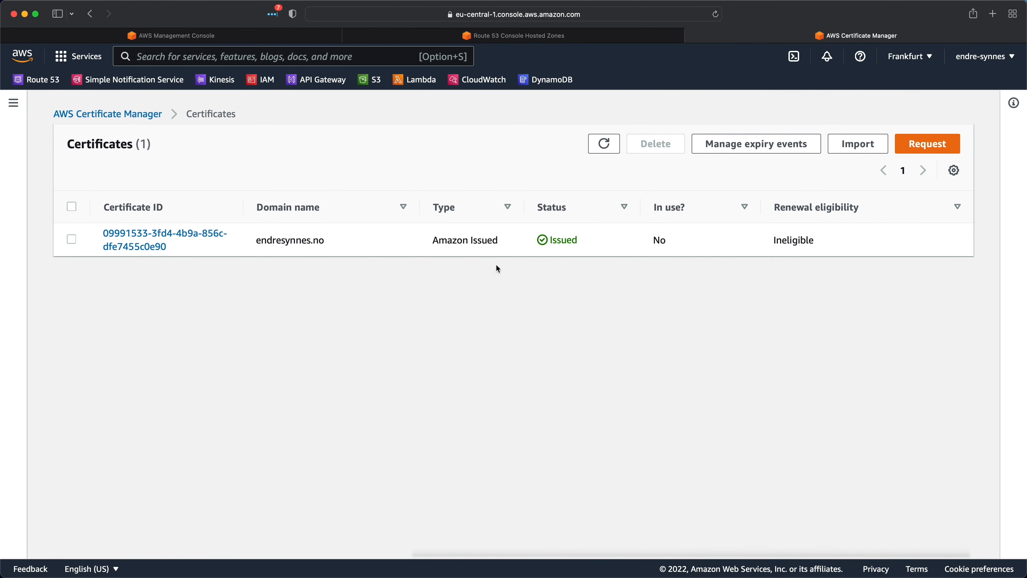
left_click(152, 238)
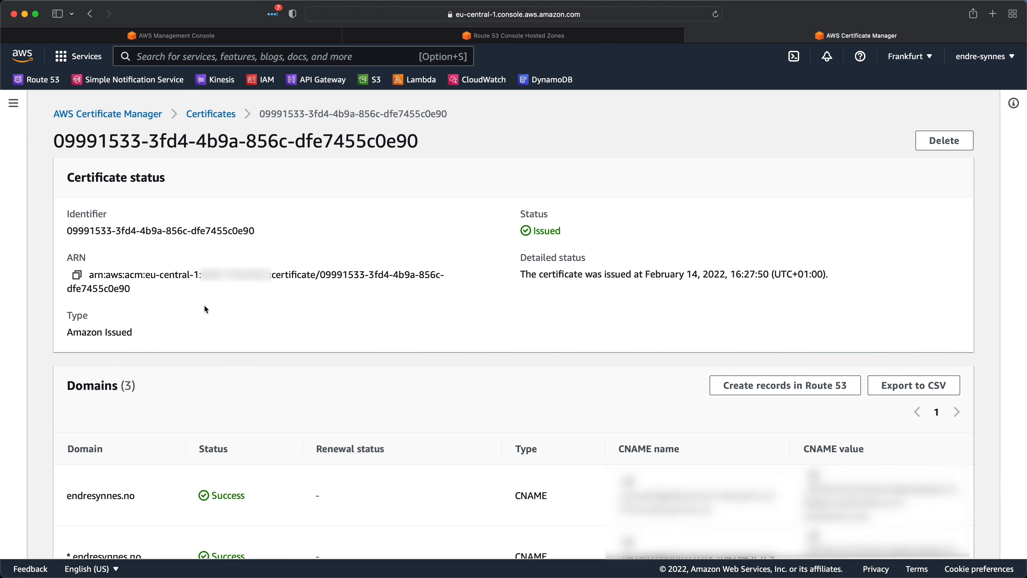
scroll(282, 464, "down", 4)
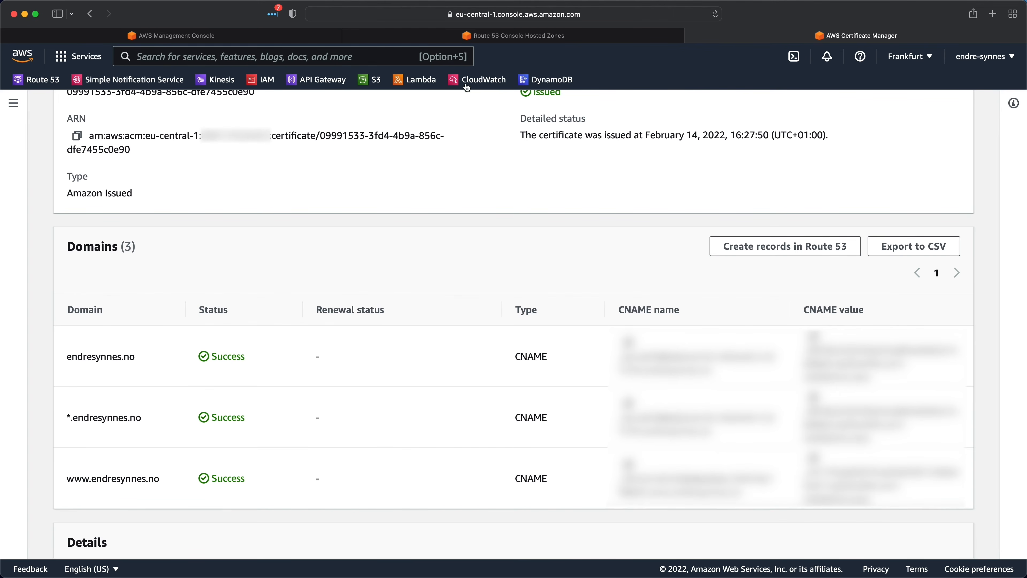
left_click(482, 39)
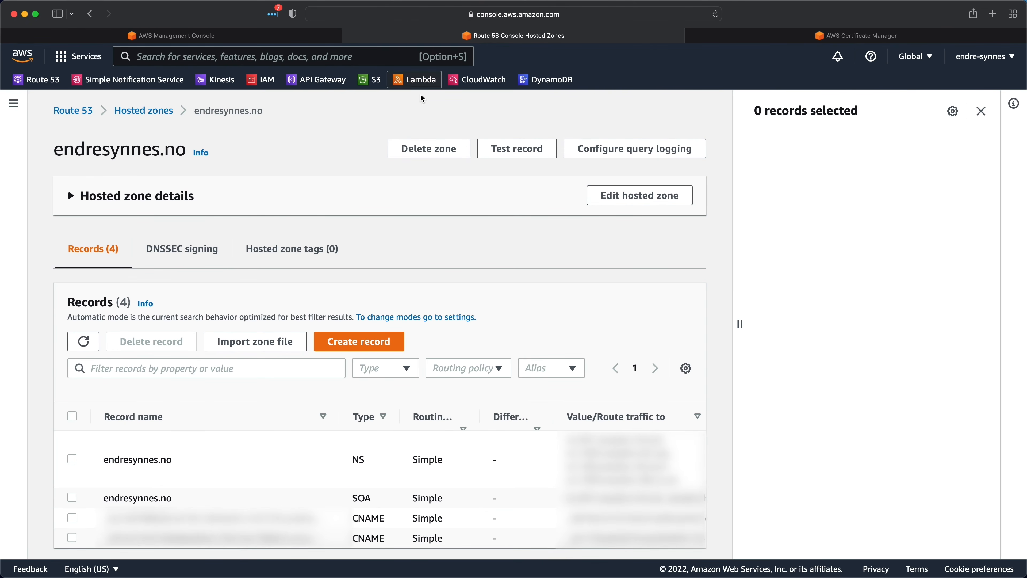